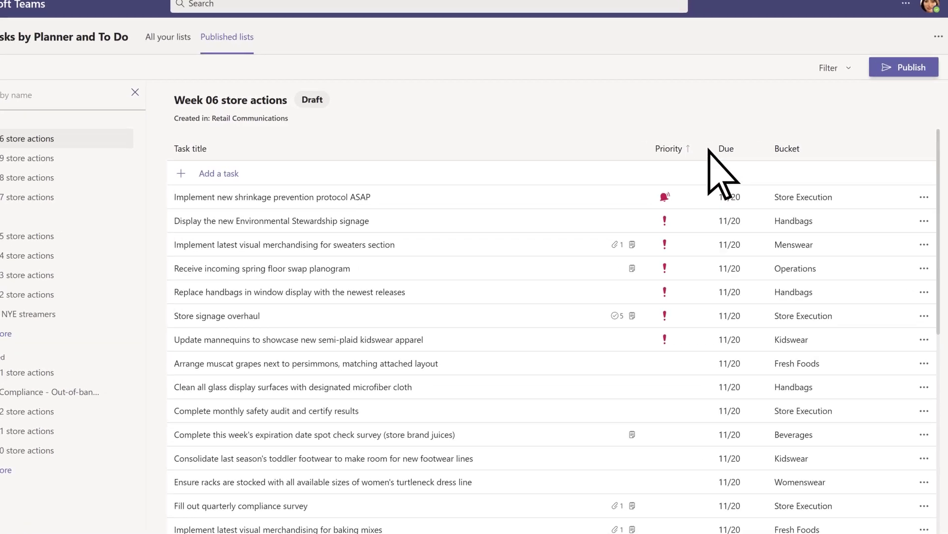
- Start publishing the Week 06 store actions list to teams from a hierarchy and expand Retail Communications down to the East US stores
left_click(876, 58)
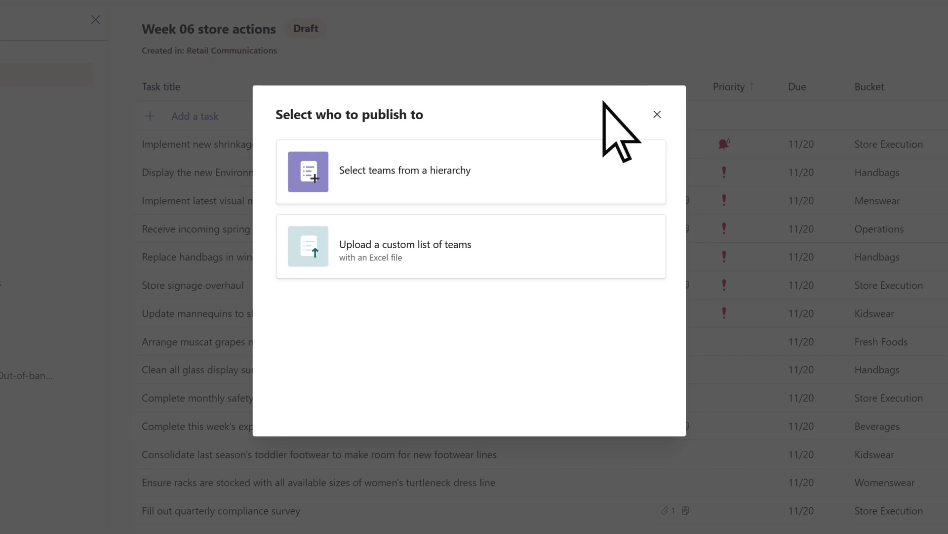
left_click(490, 174)
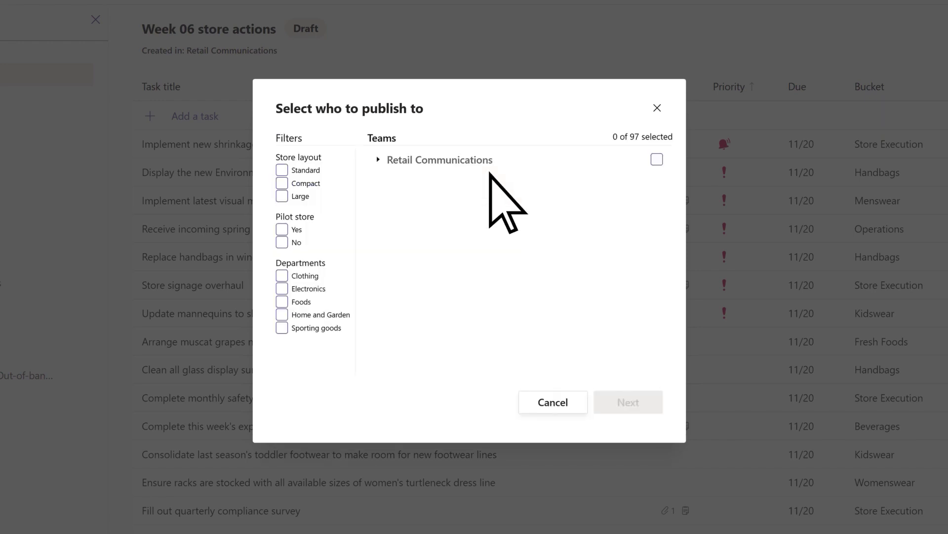
left_click(378, 159)
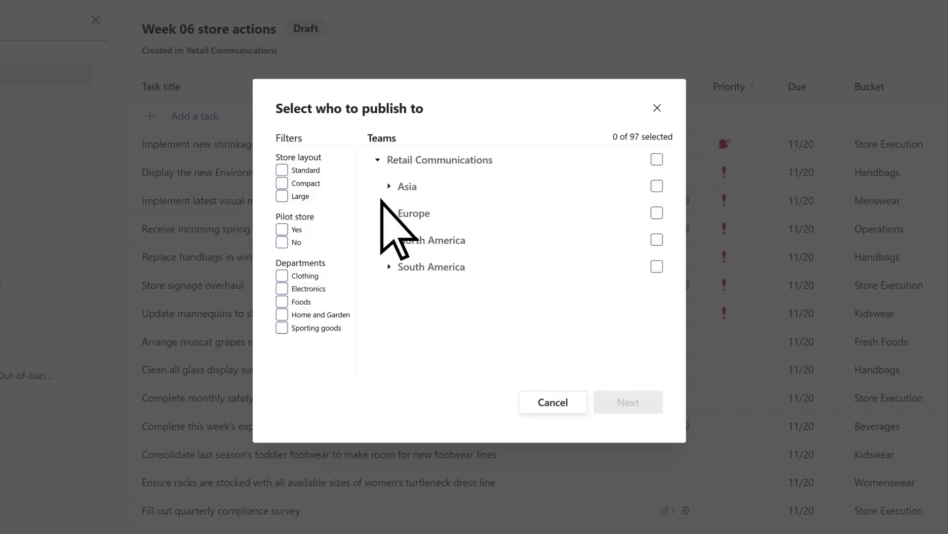
left_click(390, 239)
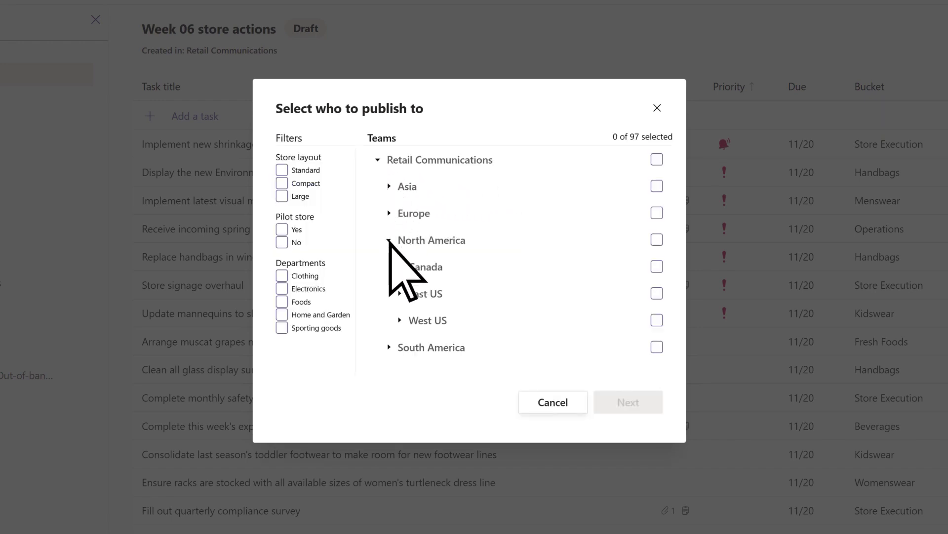
left_click(400, 294)
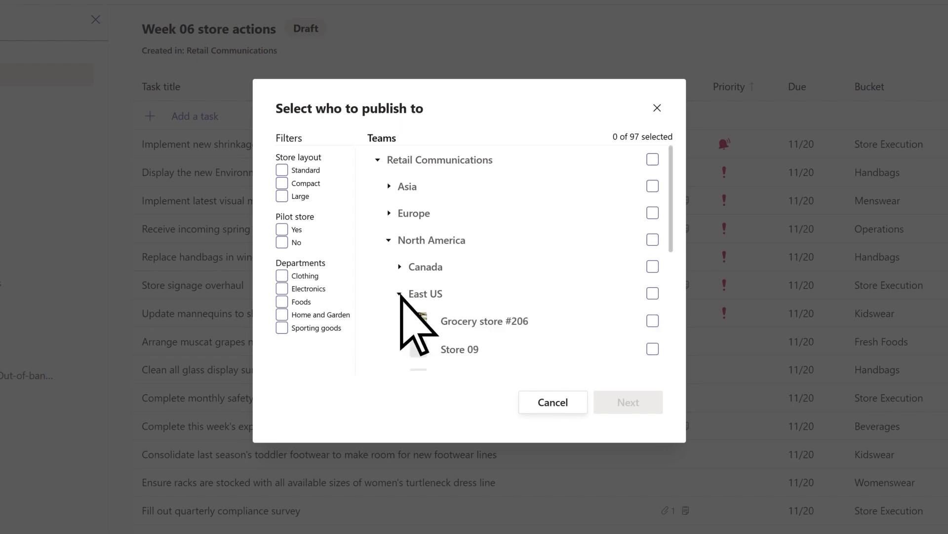
- Select all Retail Communications teams filtered to pilot stores as recipients and confirm in the final review that everything looks good
left_click(282, 230)
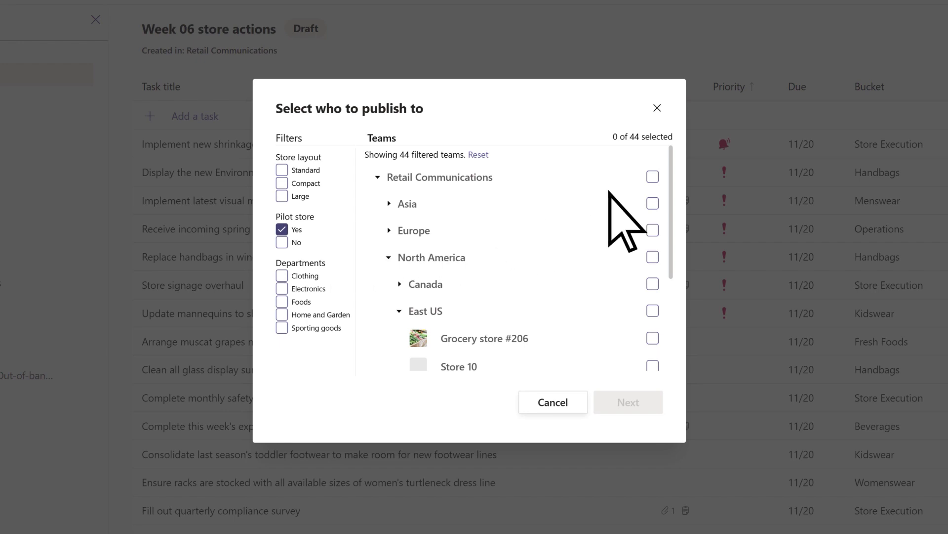
left_click(652, 176)
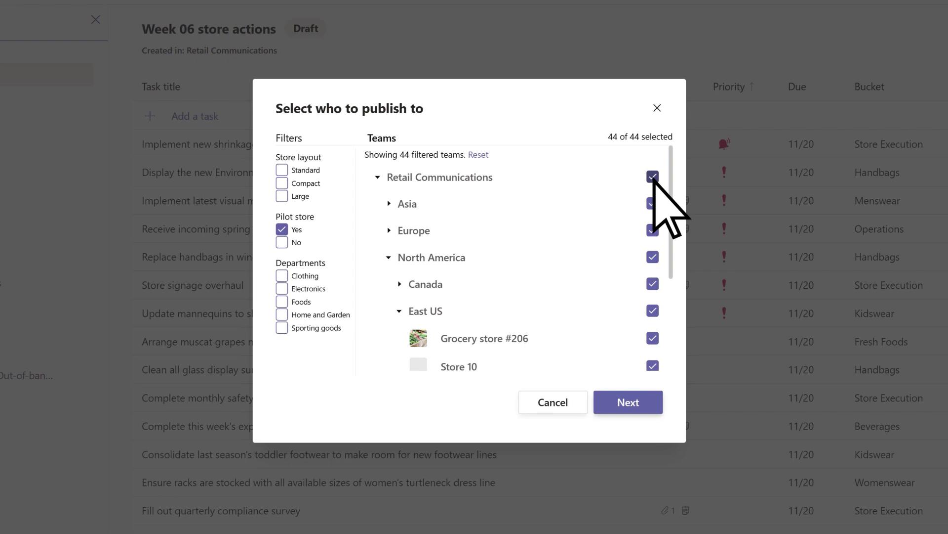
left_click(649, 402)
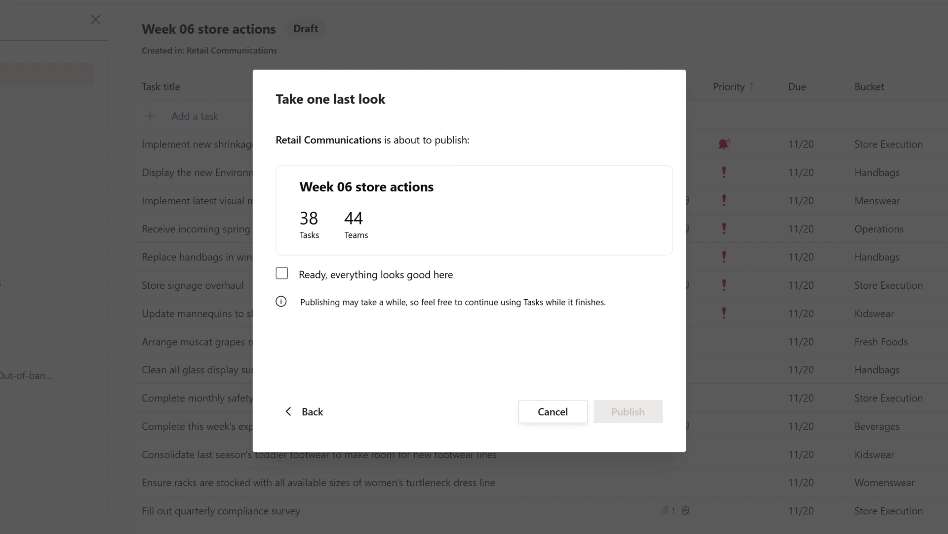
left_click(282, 273)
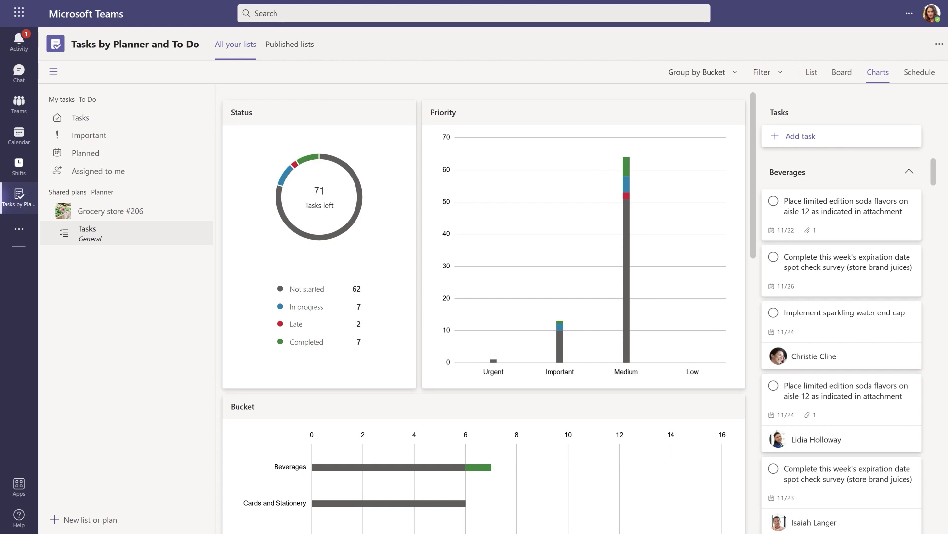
- View the Grocery store #206 tasks in the monthly schedule, the weekly schedule and the board
left_click(919, 74)
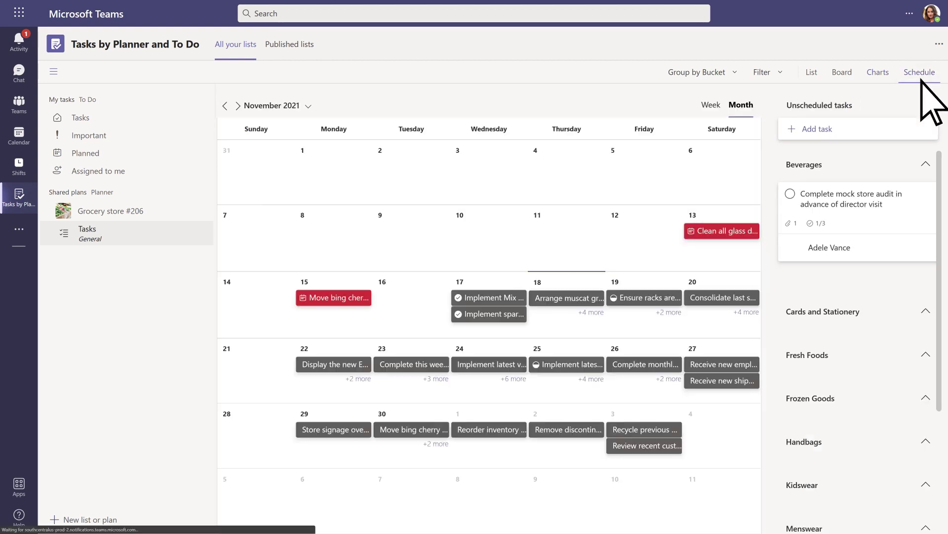
left_click(712, 106)
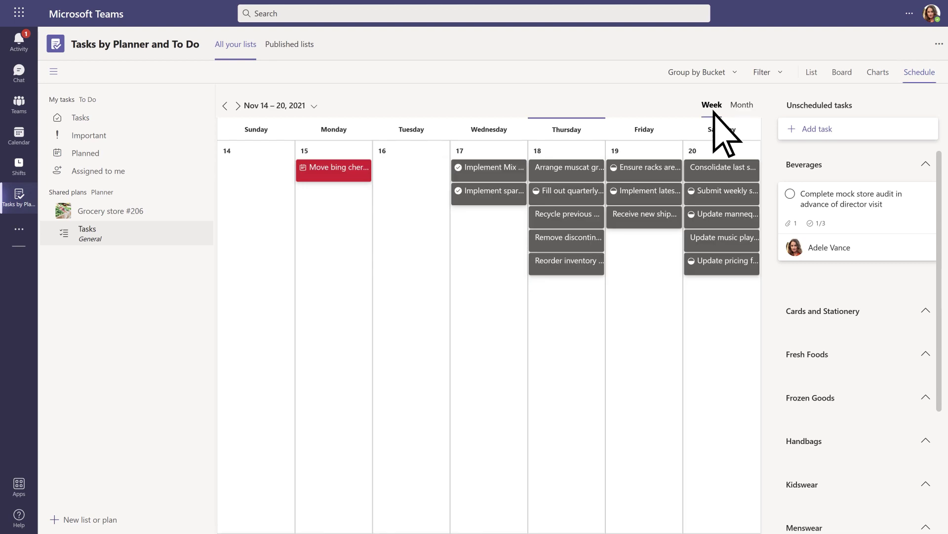
left_click(842, 73)
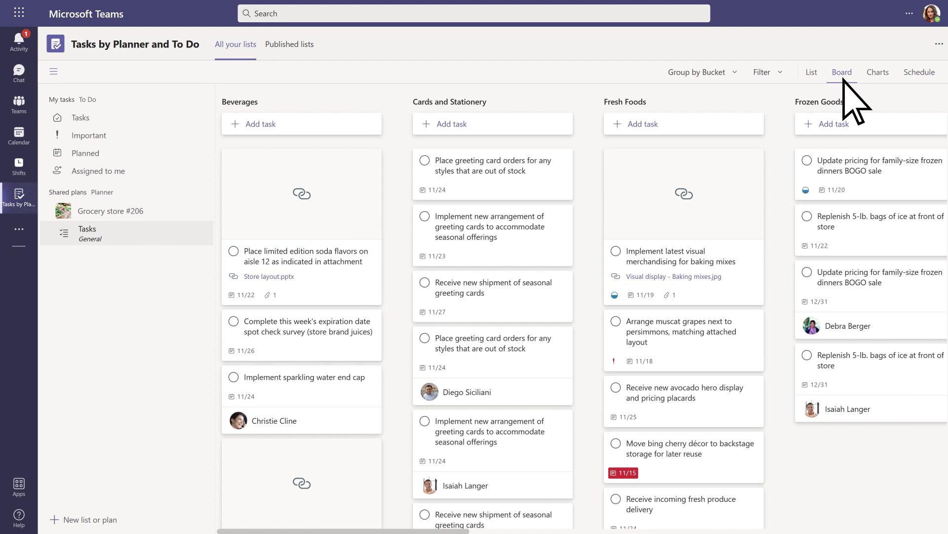
- Show the Grocery store #206 tasks as a list filtered to those due today
left_click(812, 74)
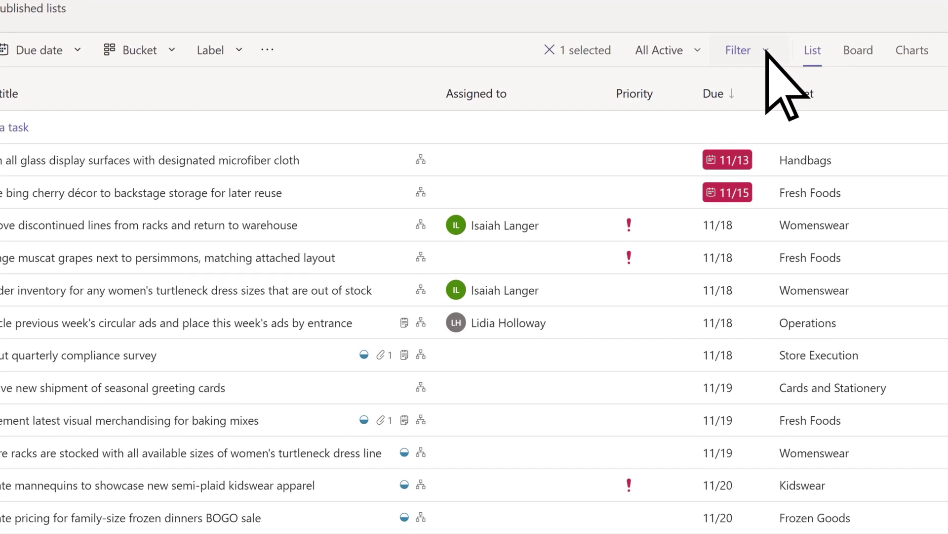
left_click(767, 51)
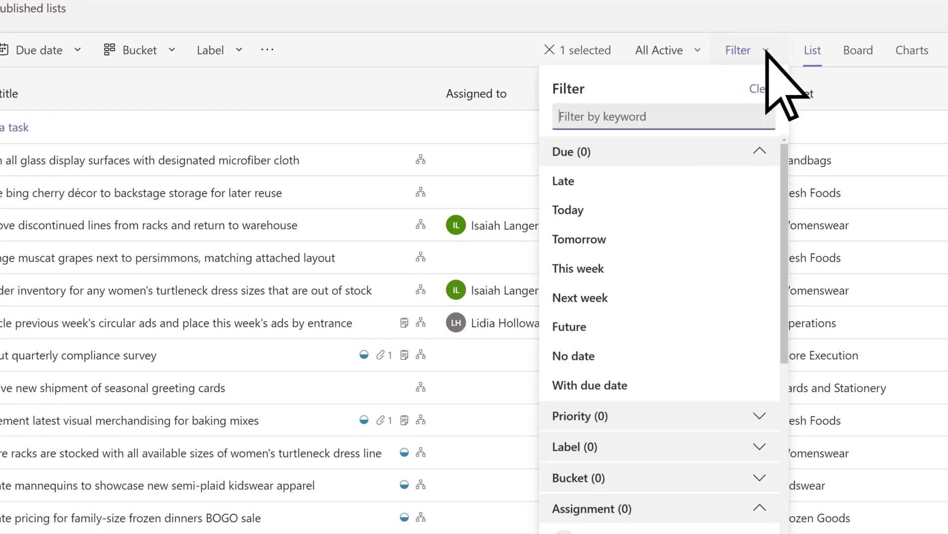
left_click(591, 210)
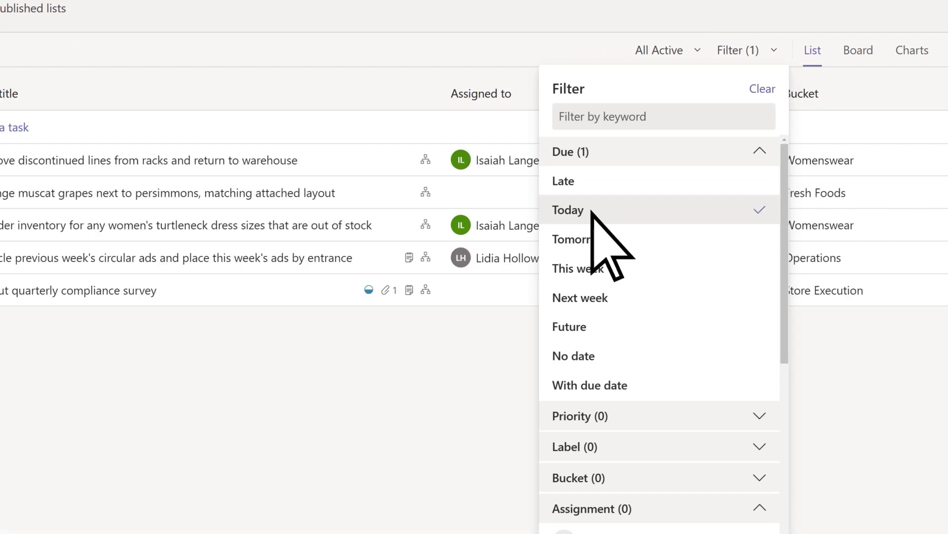
left_click(773, 50)
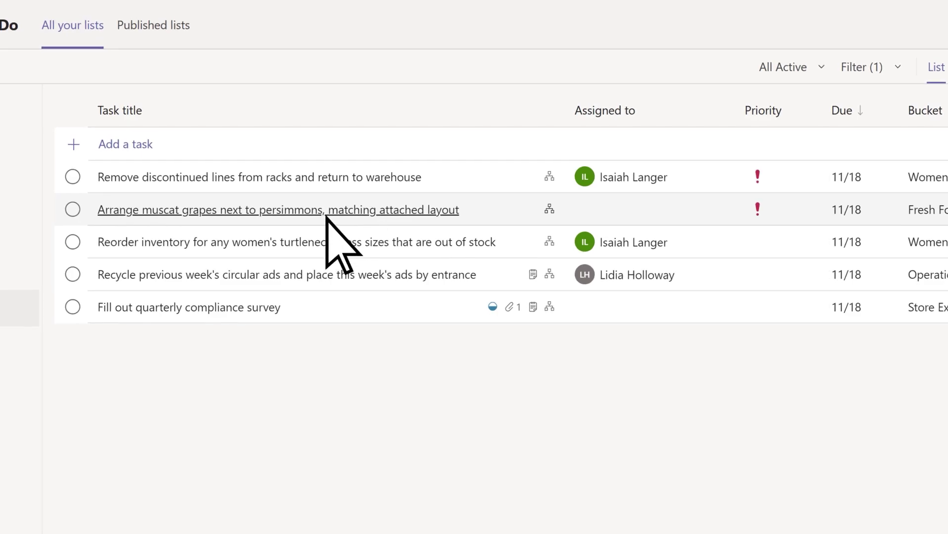
- Assign the task "Arrange muscat grapes next to persimmons, matching attached layout" to the team member found by first name
left_click(326, 217)
left_click(178, 132)
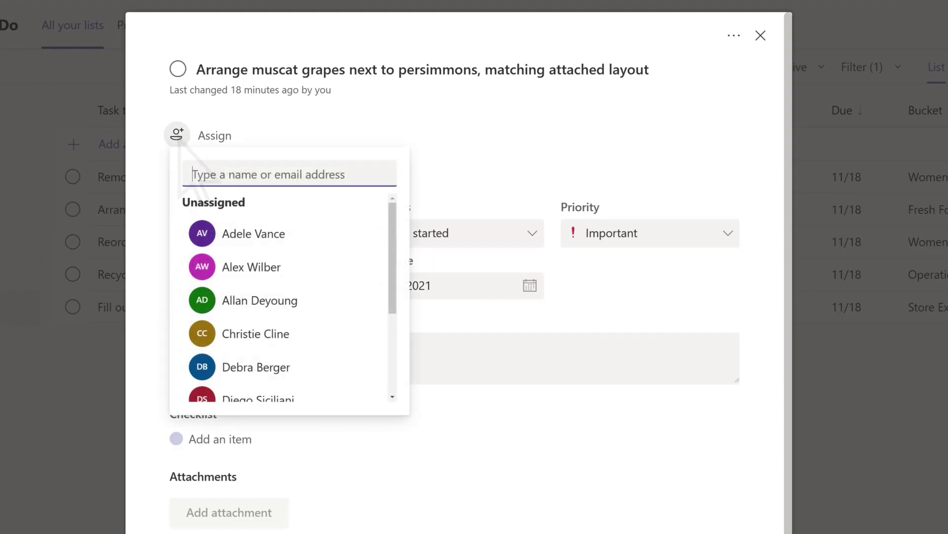
type("lid")
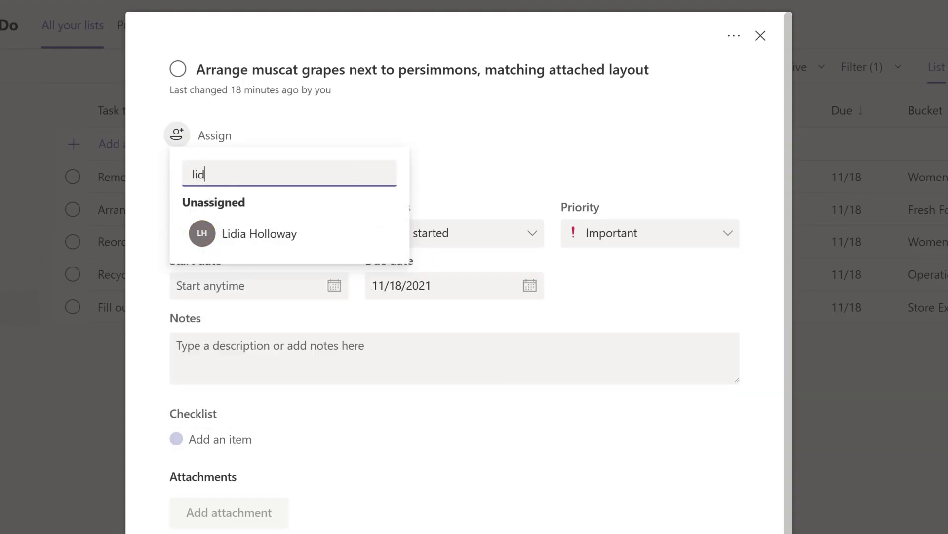
left_click(204, 234)
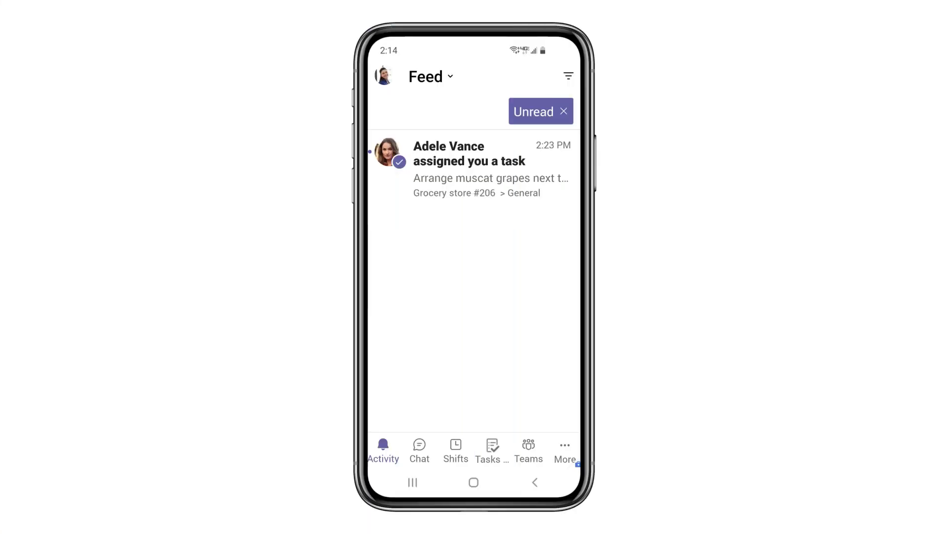
- In the Teams mobile app, open the muscat grapes task from the tasks assigned to me
left_click(492, 450)
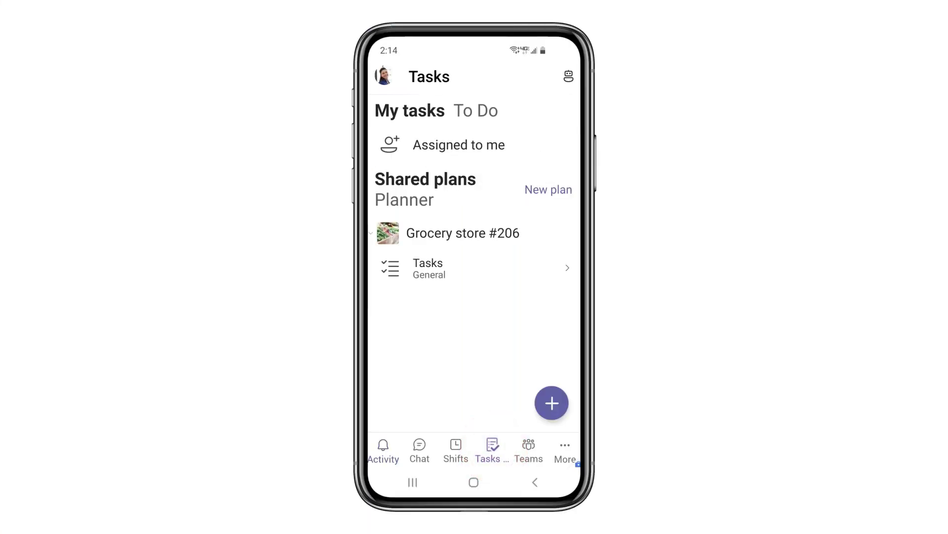
left_click(451, 144)
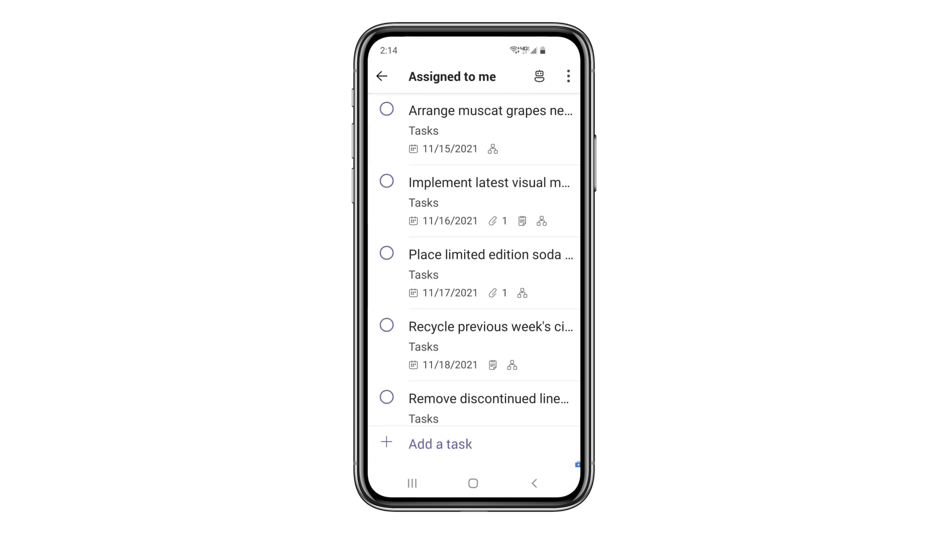
left_click(491, 127)
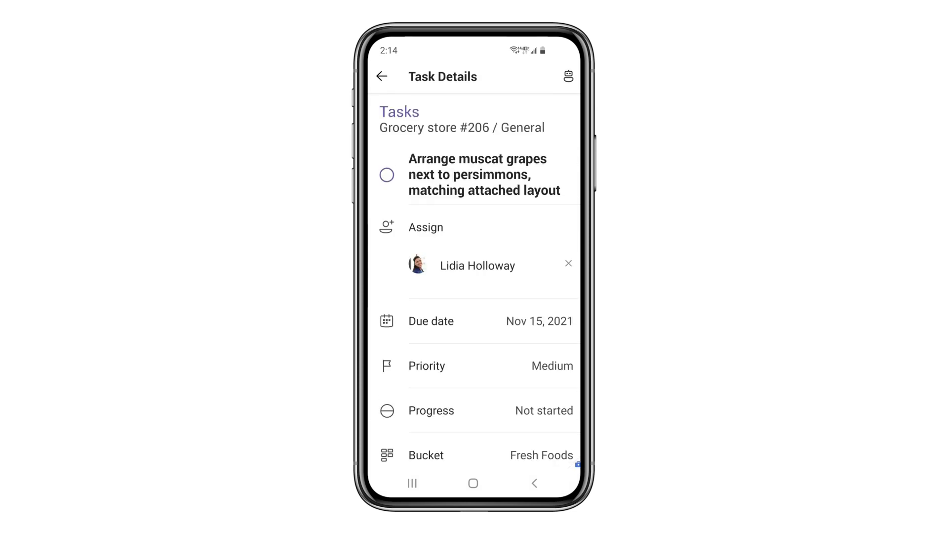
- Add an attachment to the muscat grapes task by taking a photo of the fruit display
left_click_drag(476, 409, 476, 191)
left_click(434, 324)
left_click(402, 381)
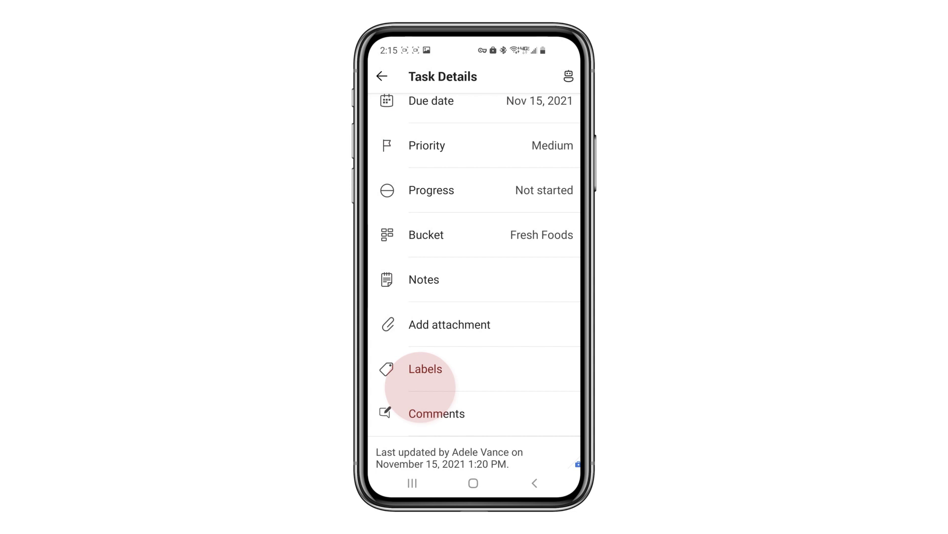
left_click(474, 385)
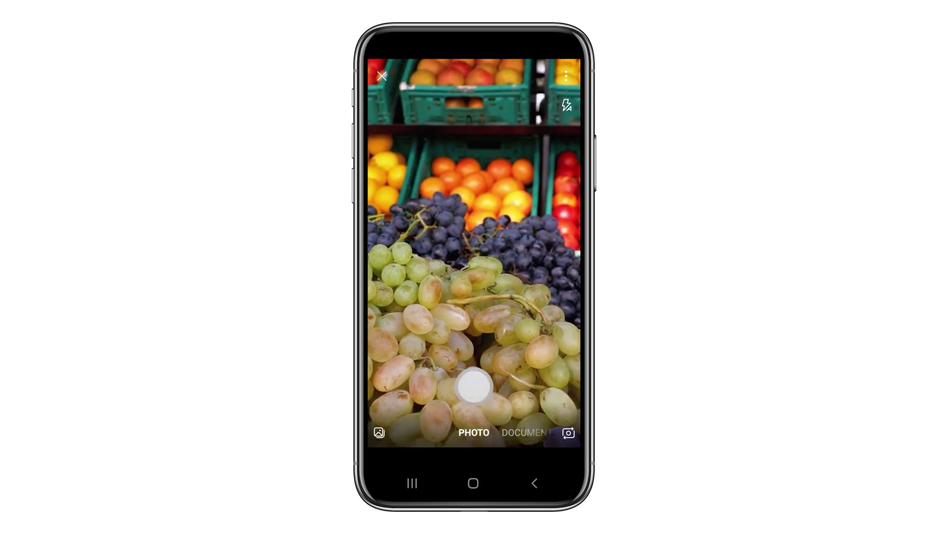
- Draw a red ink circle around the crate of oranges in the photo and finish editing it
left_click(474, 435)
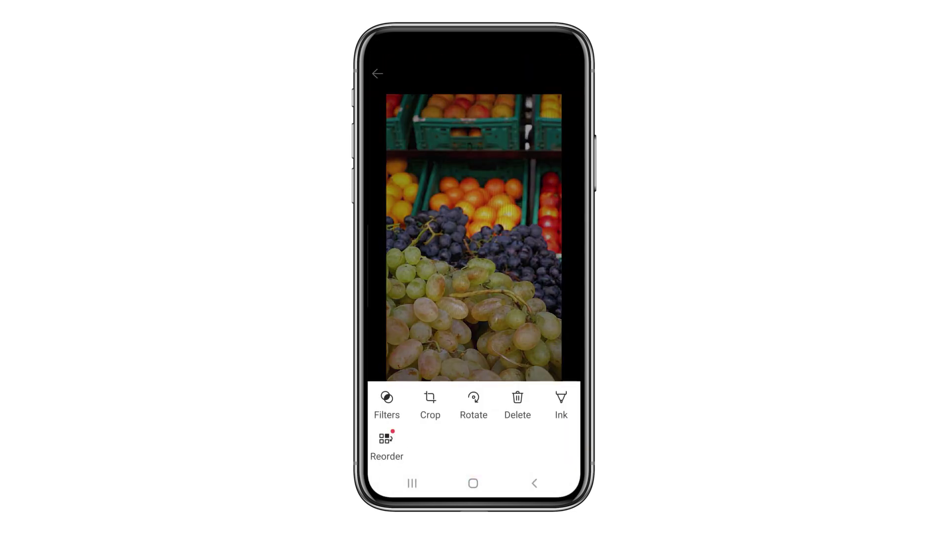
left_click(561, 402)
left_click_drag(470, 155, 471, 249)
left_click(556, 452)
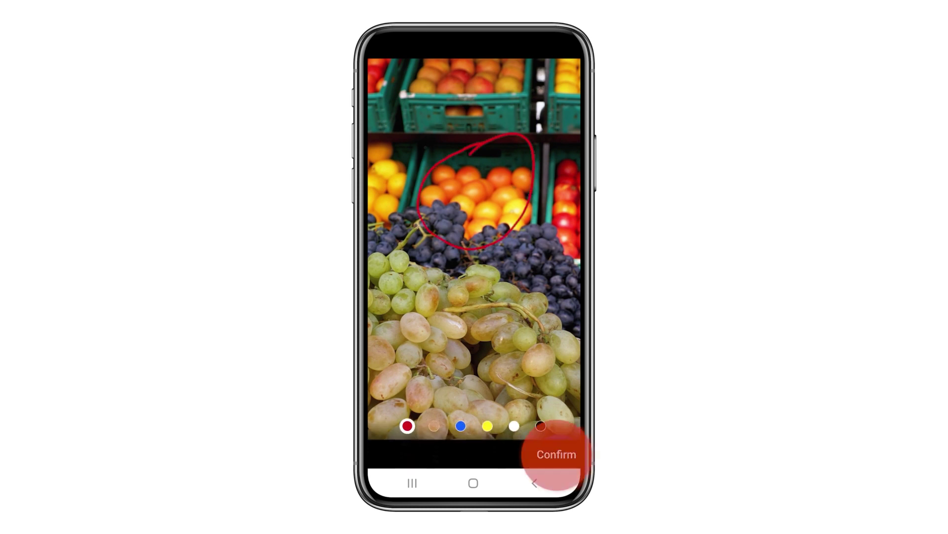
left_click(540, 446)
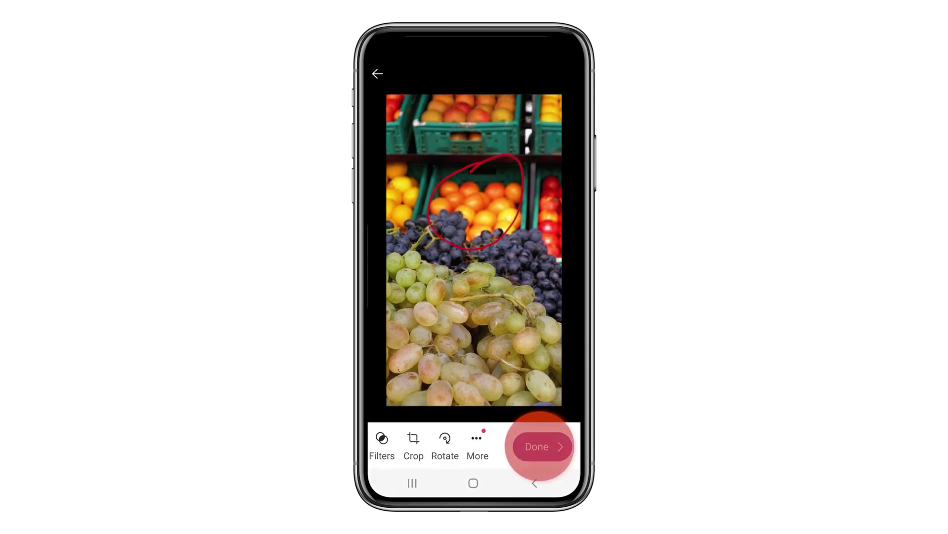
- Mark the muscat grapes task as complete
left_click_drag(482, 189, 480, 425)
left_click(386, 174)
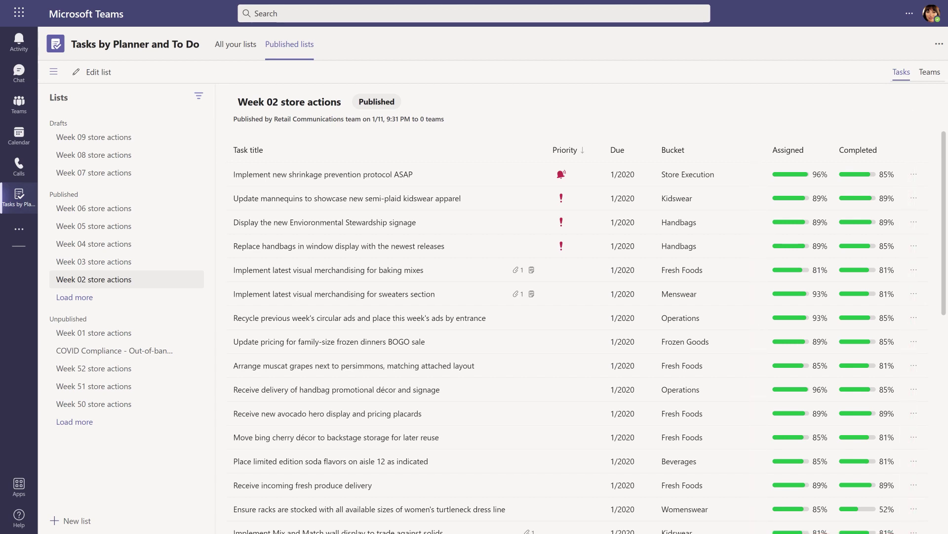
- Examine how teams down to the East US stores are progressing on "Implement new shrinkage prevention protocol ASAP" in Week 02 store actions
left_click(324, 176)
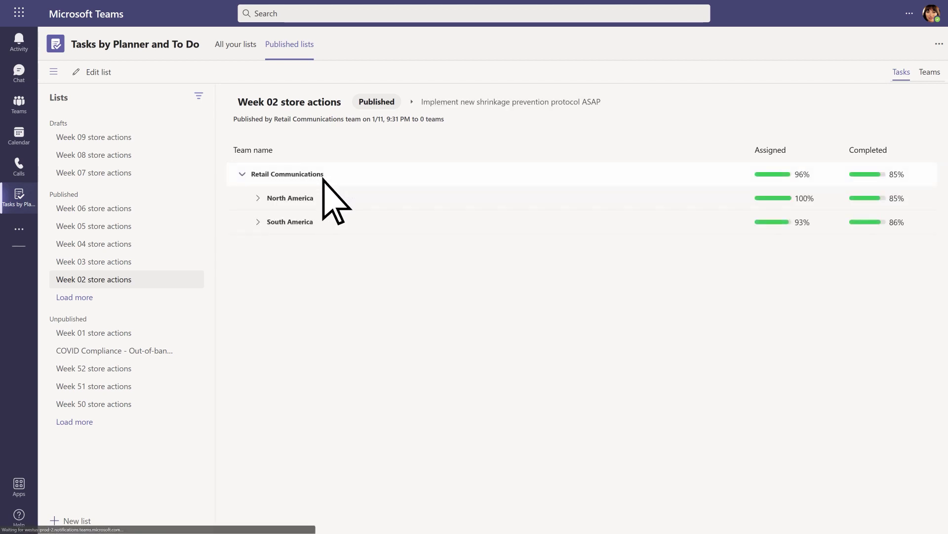
left_click(259, 200)
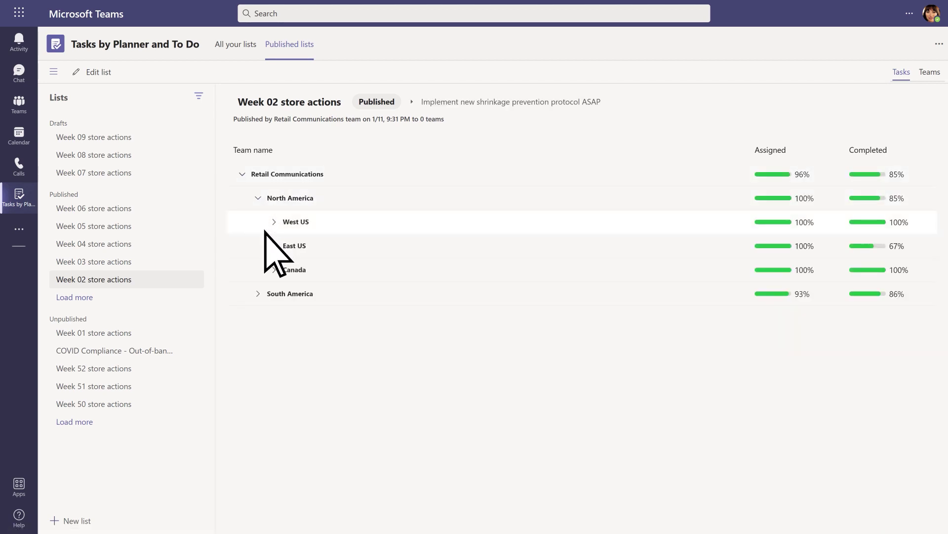
left_click(274, 245)
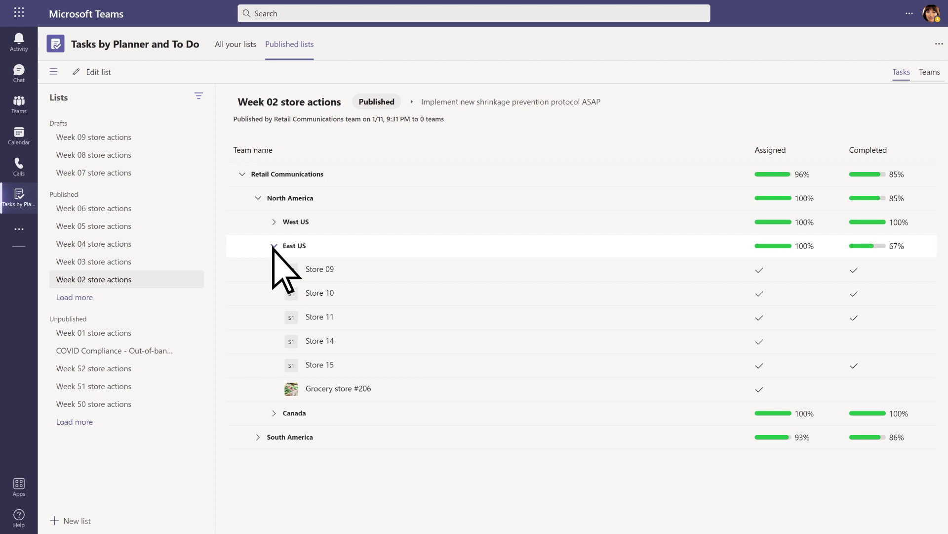
- Return to the Week 02 store actions list and view its progress by team, down to the individual East US stores
left_click(145, 280)
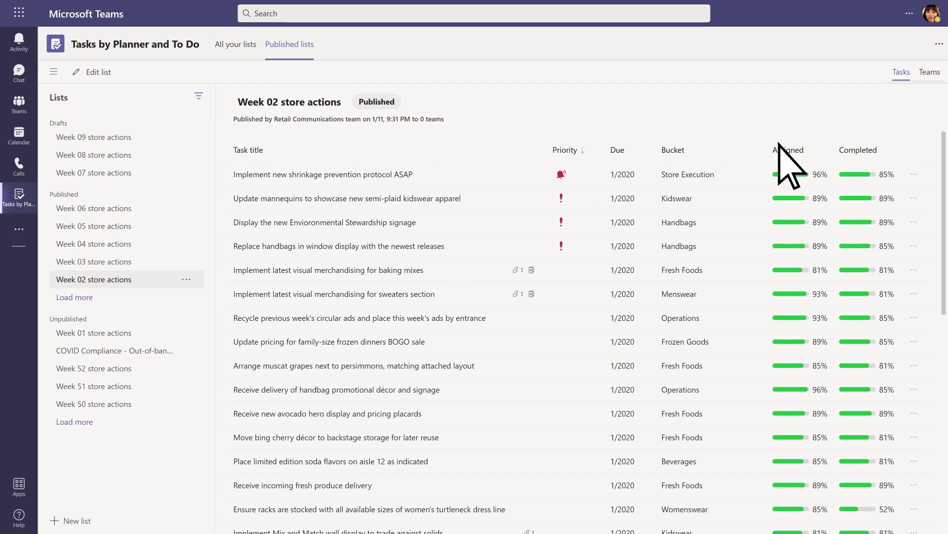
left_click(930, 79)
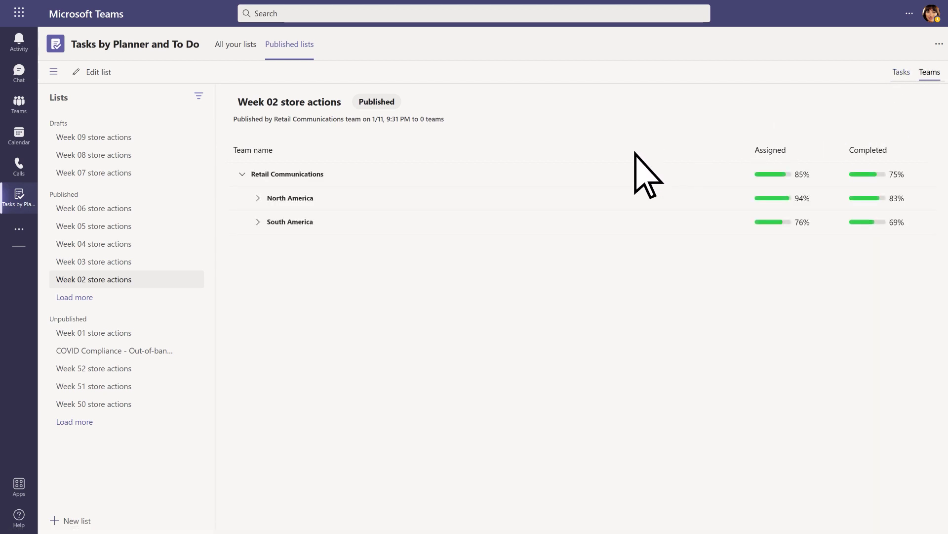
left_click(258, 198)
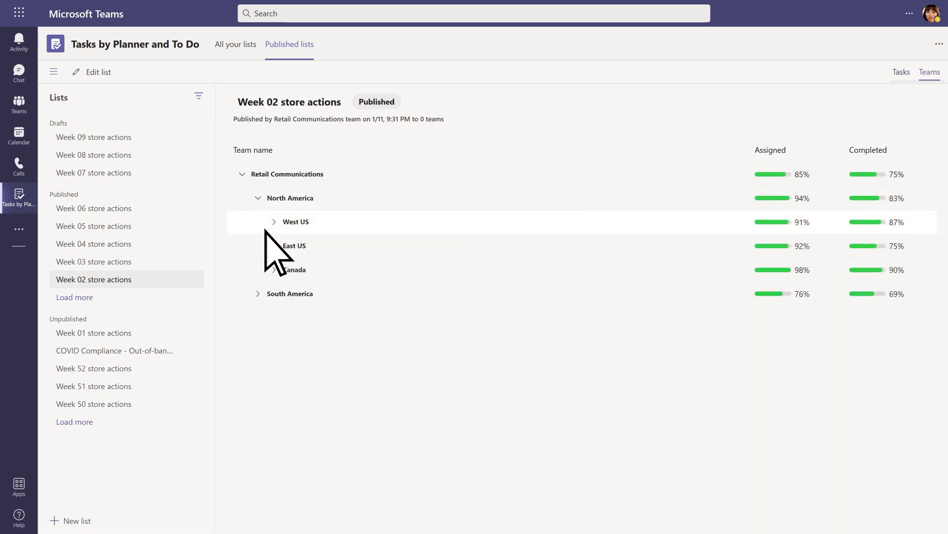
left_click(274, 245)
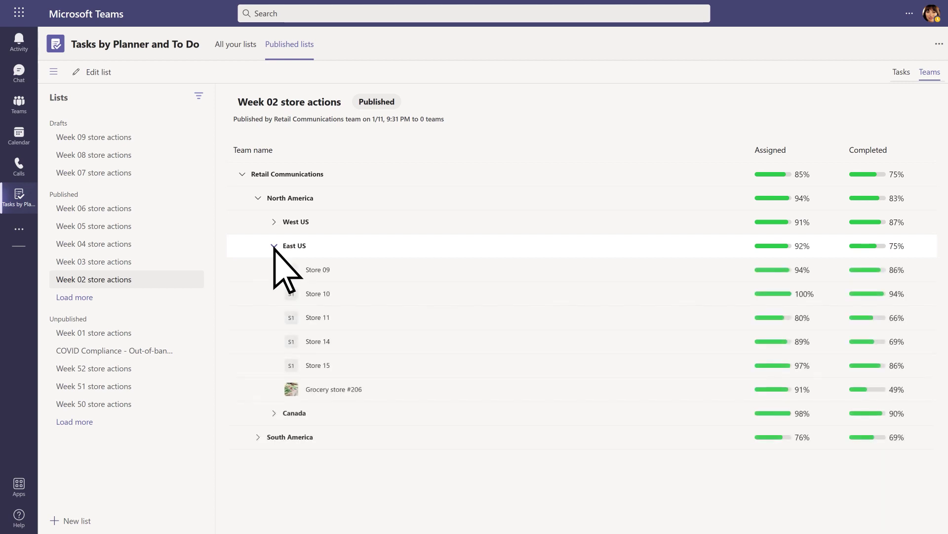
- Examine the assigned and completed status of each Week 02 task for Grocery store #206
left_click(292, 390)
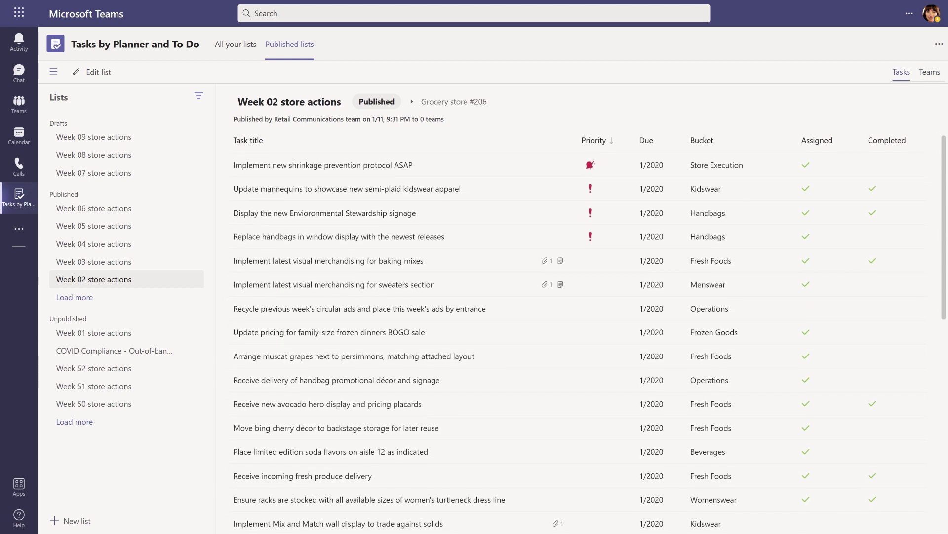
scroll(578, 326, "down", 3)
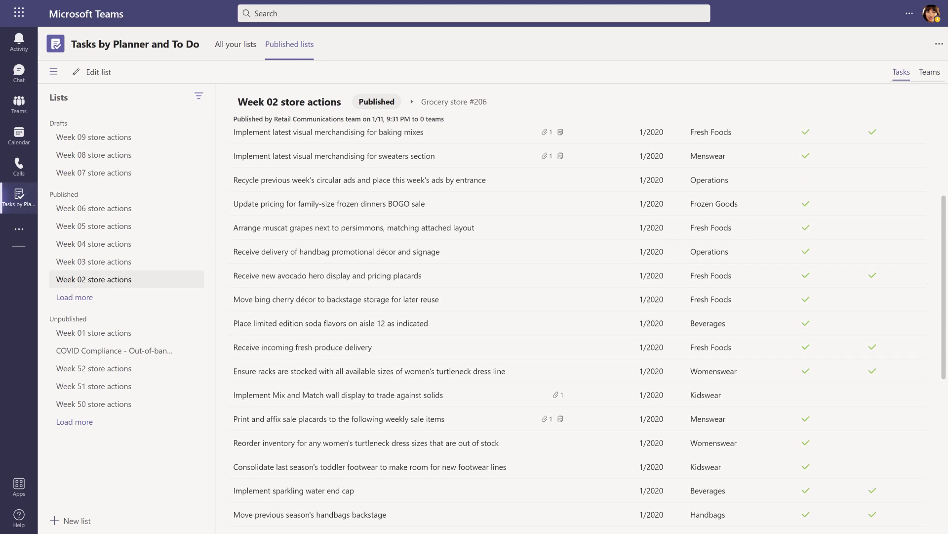
scroll(578, 326, "down", 4)
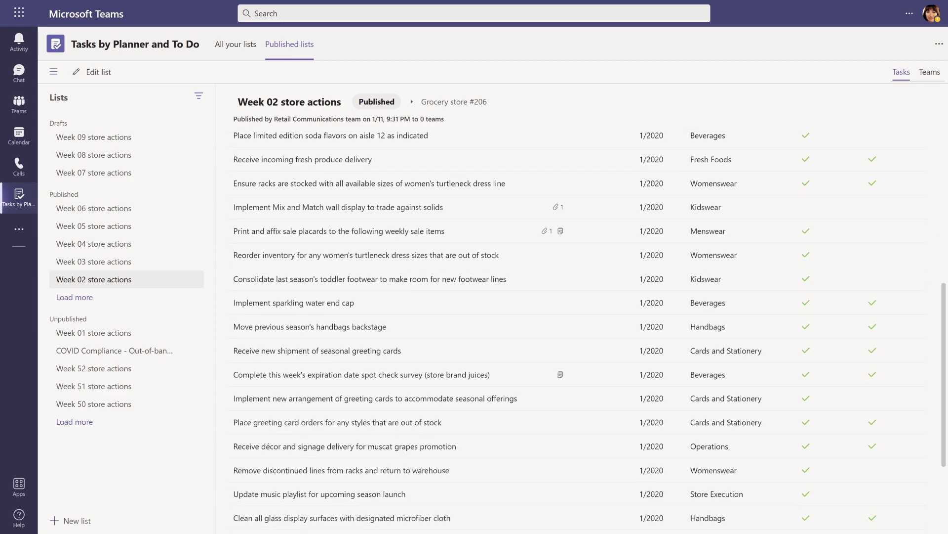
scroll(578, 326, "down", 2)
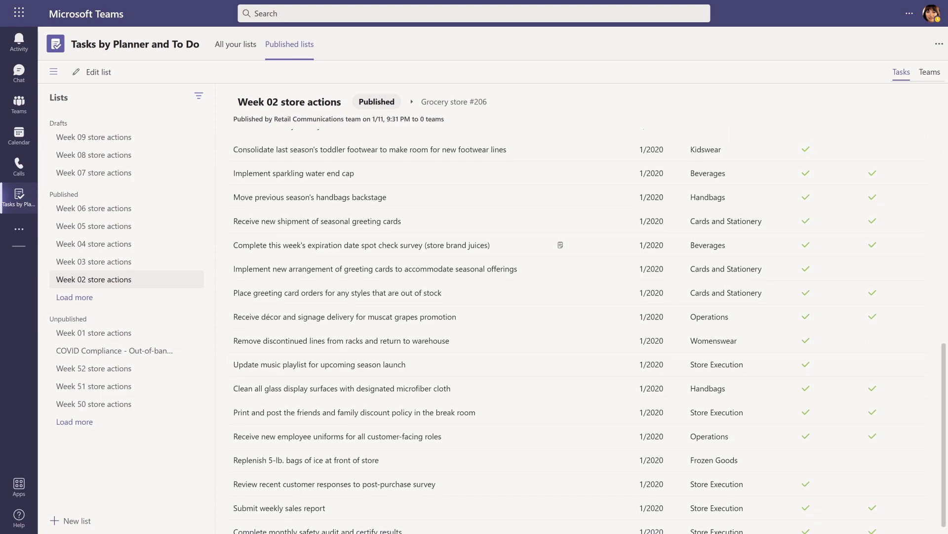